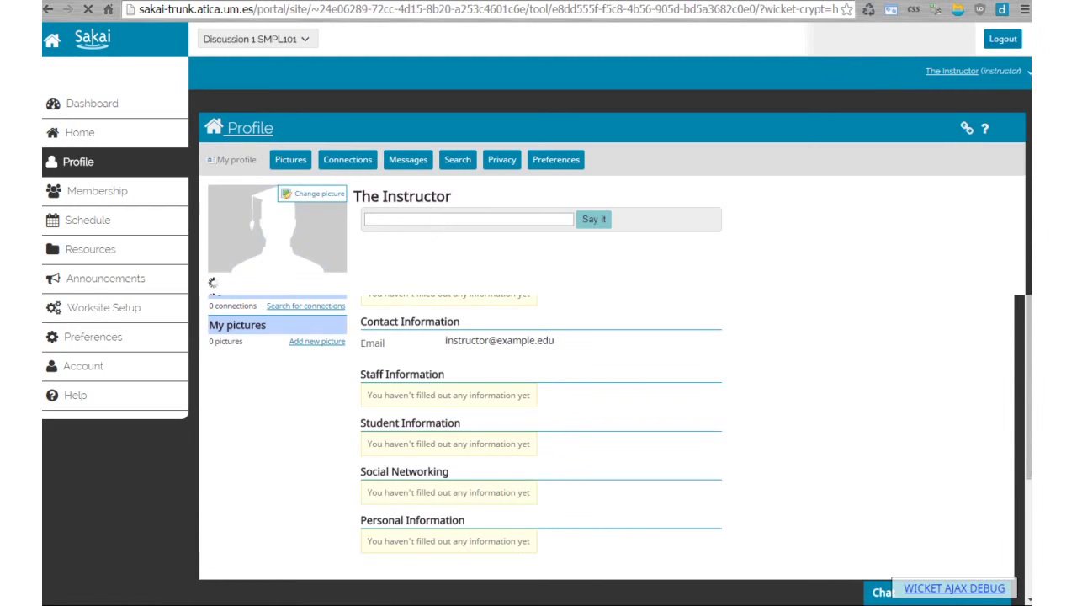
Visit the workspace Dashboard, Membership and Schedule pages, ending on Resources with the account menu open.
{"action": "left_click", "coordinate": [93, 104]}
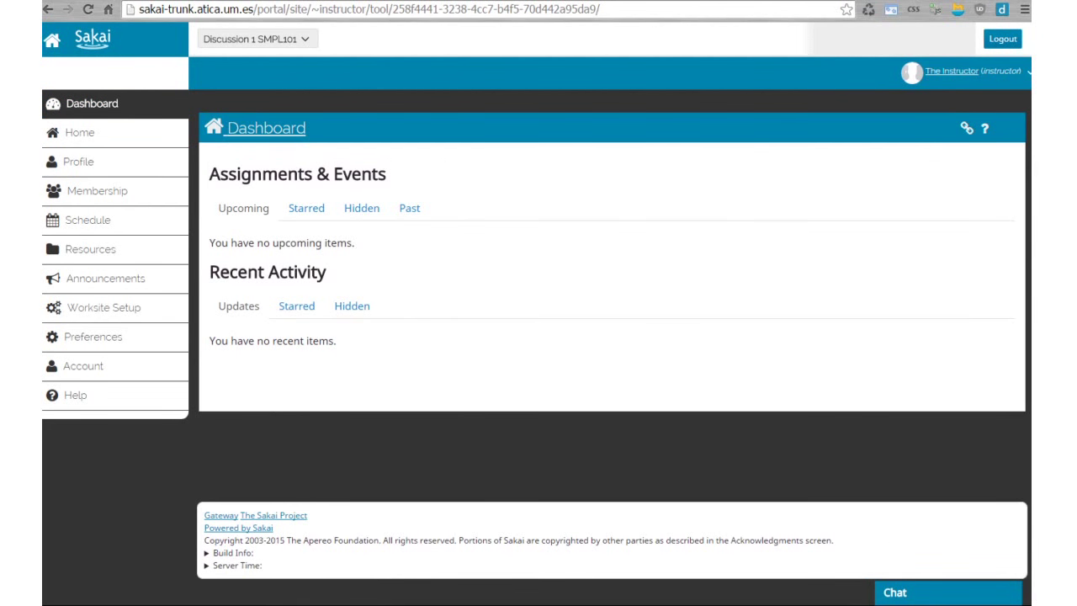
{"action": "left_click", "coordinate": [952, 70]}
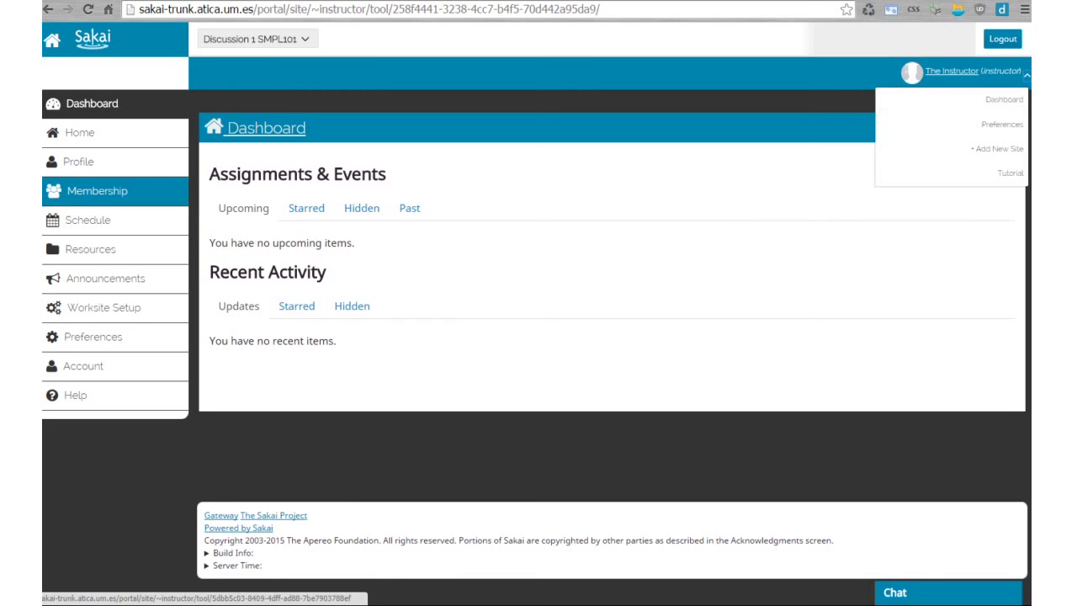
{"action": "left_click", "coordinate": [97, 191]}
{"action": "left_click", "coordinate": [87, 220]}
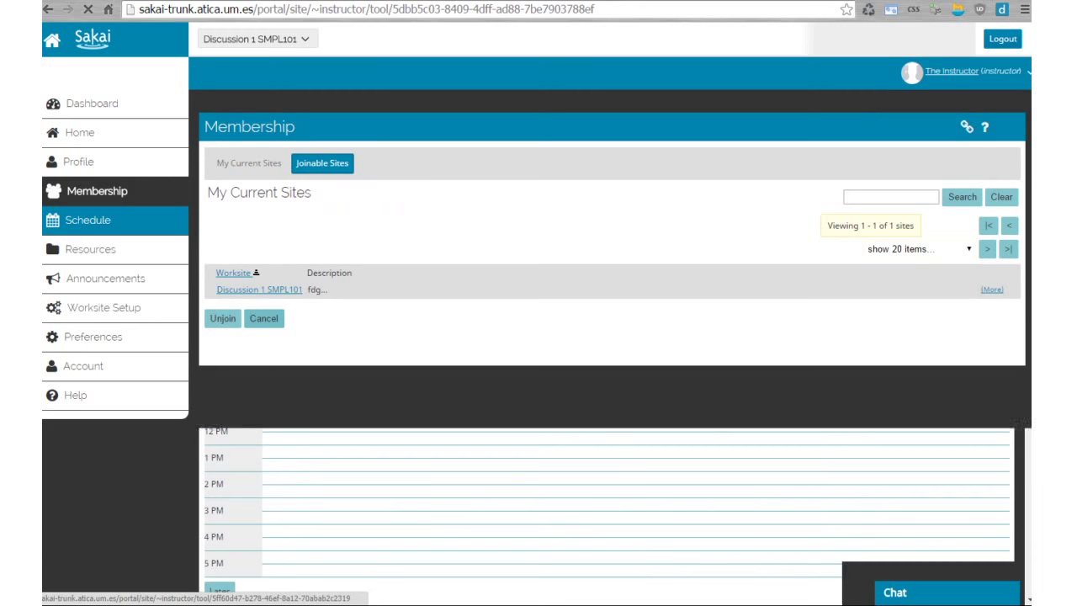
{"action": "left_click", "coordinate": [90, 250]}
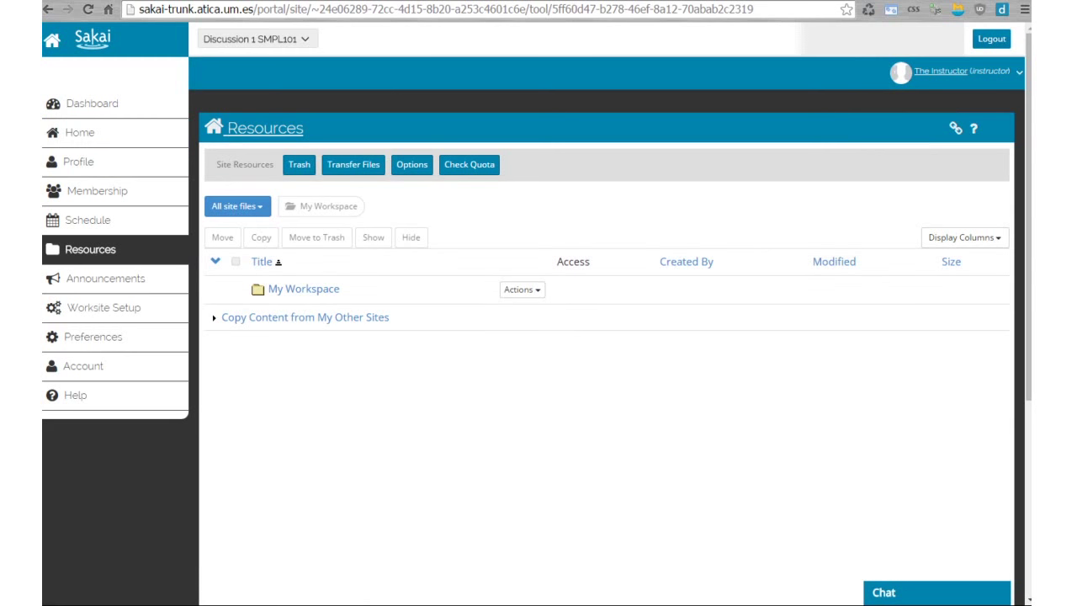
{"action": "left_click", "coordinate": [941, 71]}
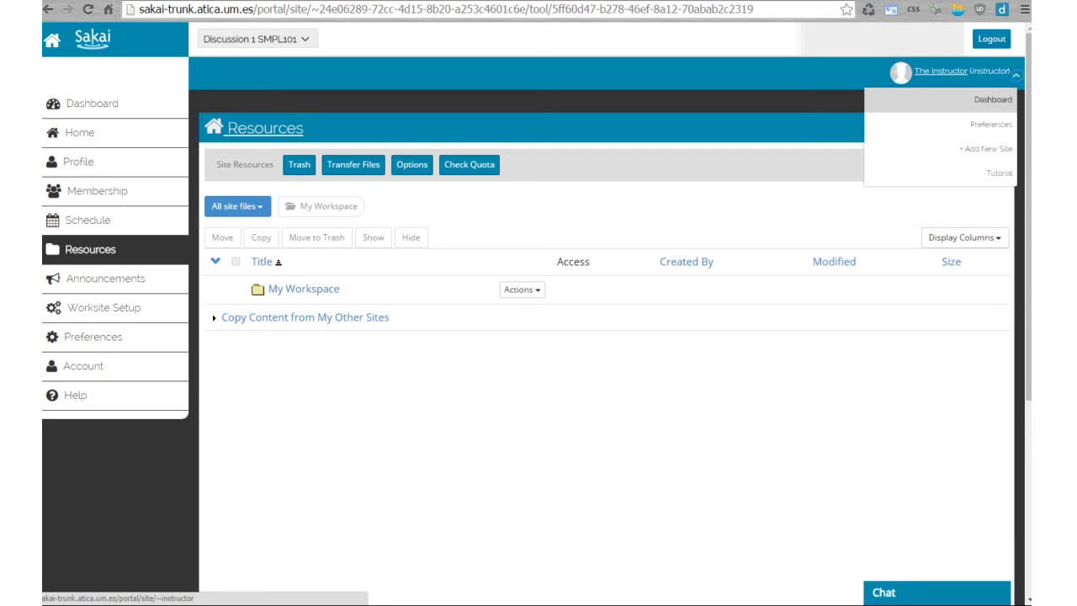
Choose Dashboard from the account menu.
{"action": "left_click", "coordinate": [993, 100]}
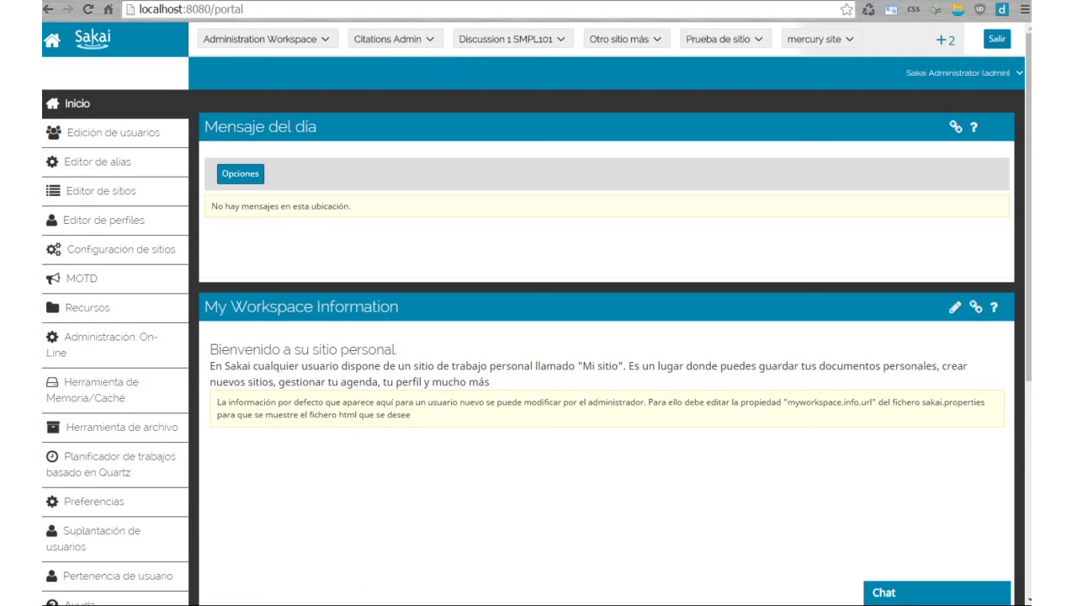
Expand the +2 site bar overflow to show Otro sitio más y tal and SMPL101 Spring 2015.
{"action": "left_click", "coordinate": [946, 40]}
{"action": "left_click", "coordinate": [951, 40]}
{"action": "left_click", "coordinate": [950, 40]}
{"action": "left_click", "coordinate": [951, 40]}
{"action": "left_click", "coordinate": [951, 40]}
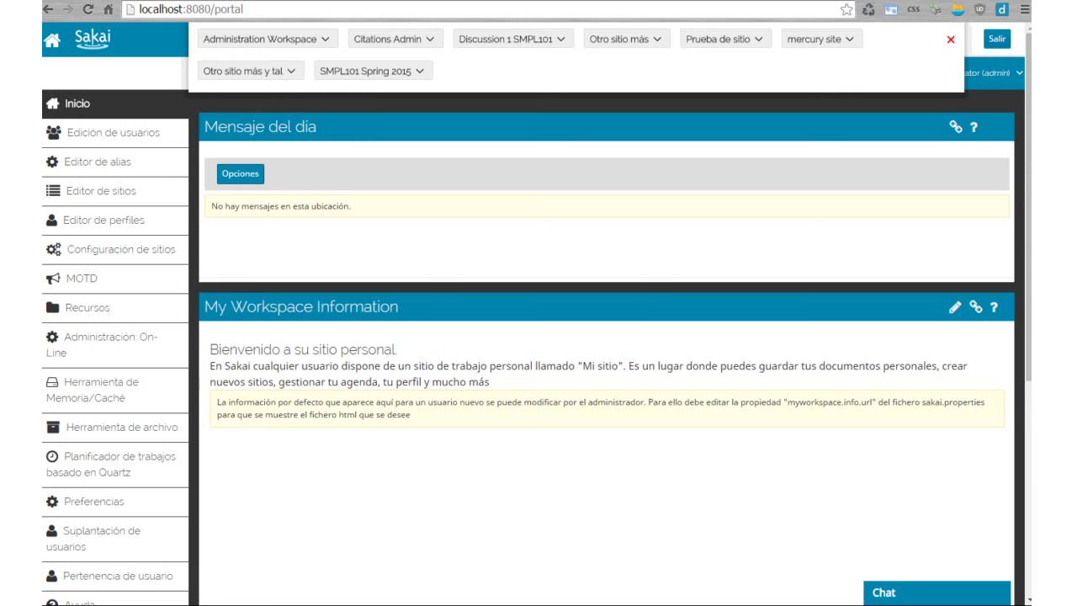
{"action": "key", "text": "Escape"}
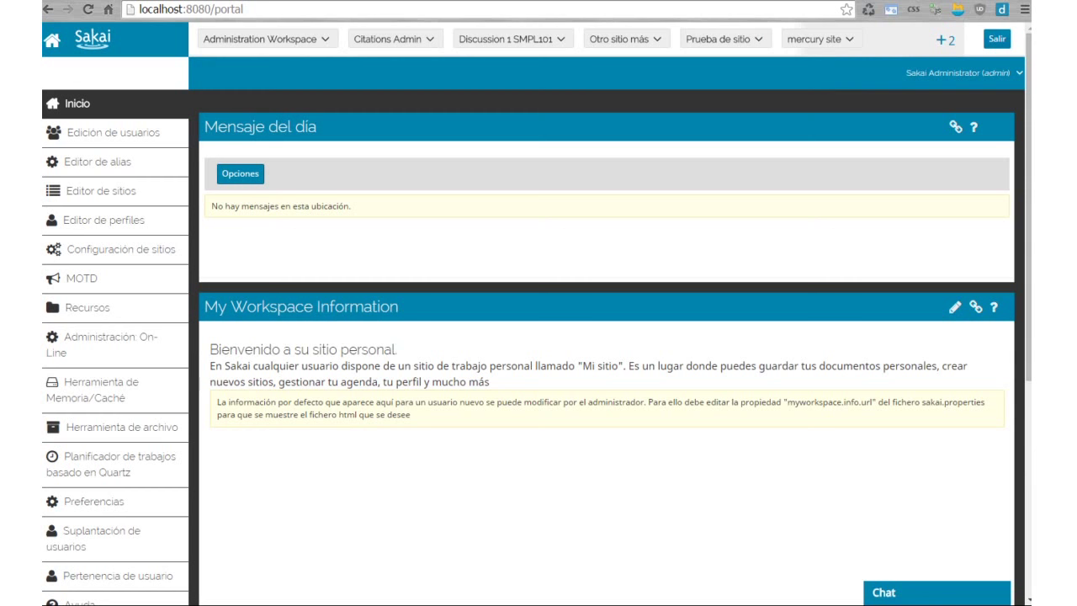
{"action": "left_click", "coordinate": [946, 39]}
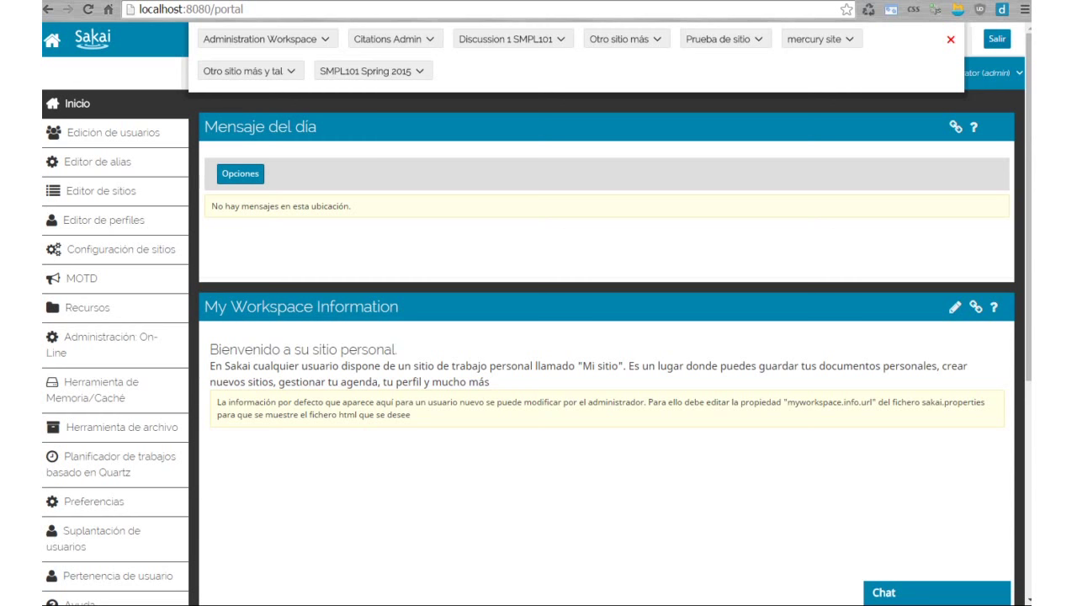
Collapse the extra sites row, reopen it once, and collapse it again.
{"action": "key", "text": "Escape"}
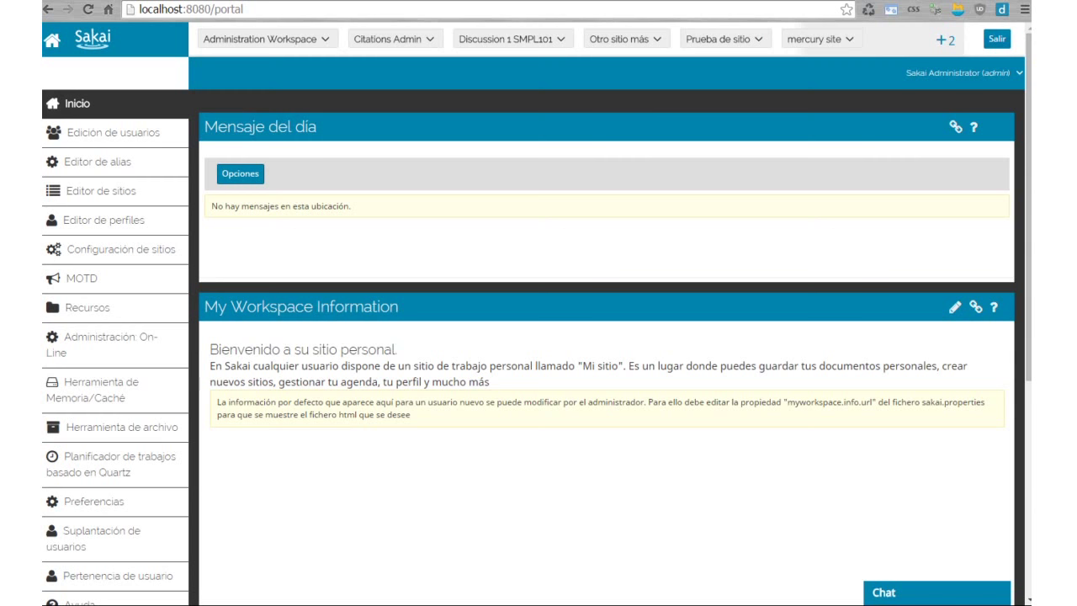
{"action": "left_click", "coordinate": [945, 40]}
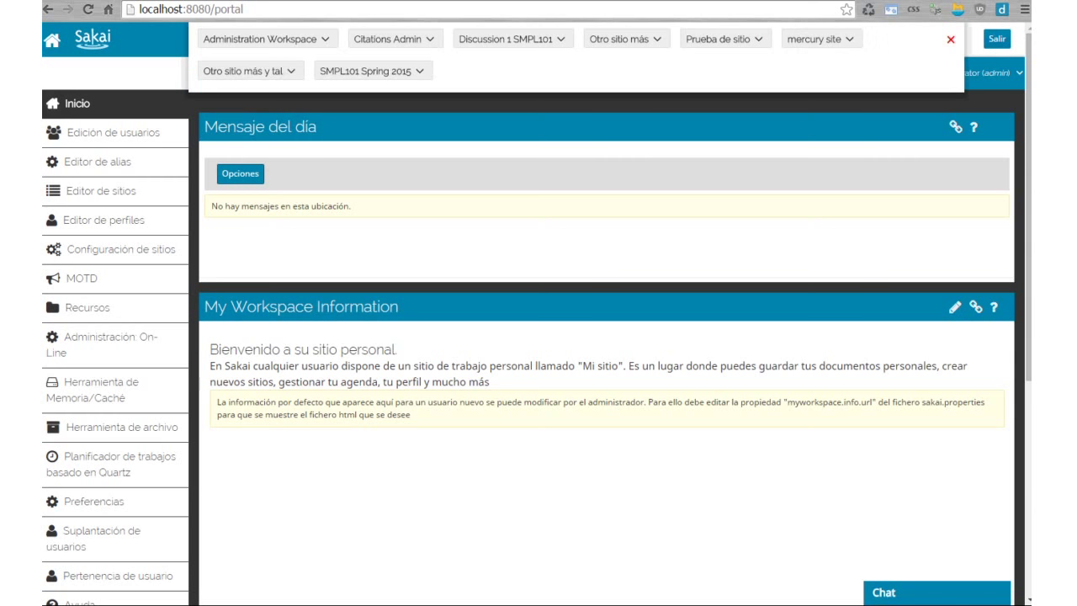
{"action": "key", "text": "Escape"}
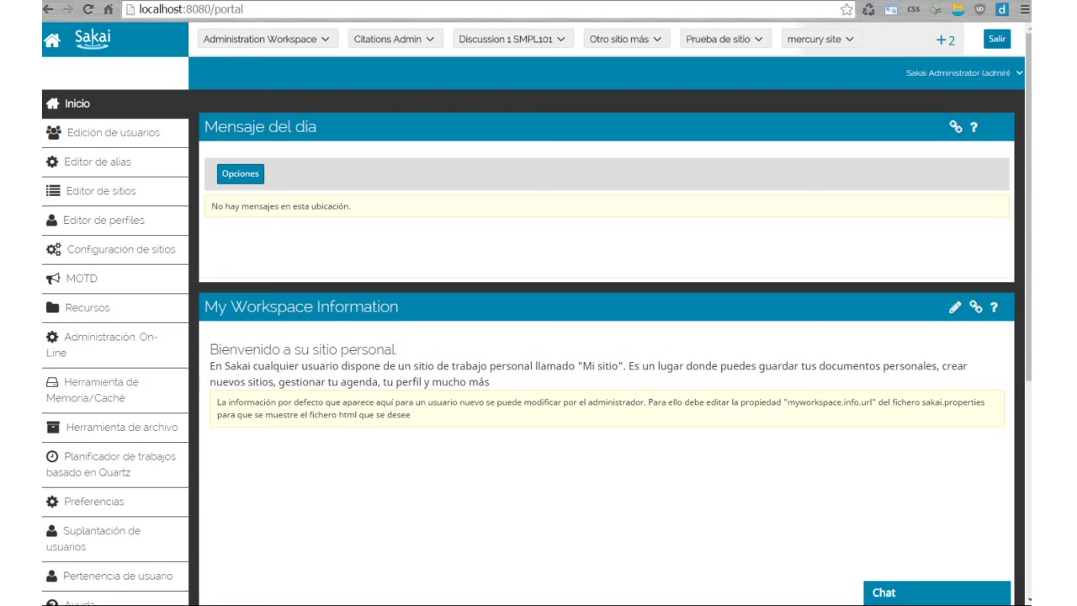
{"action": "left_click", "coordinate": [946, 40]}
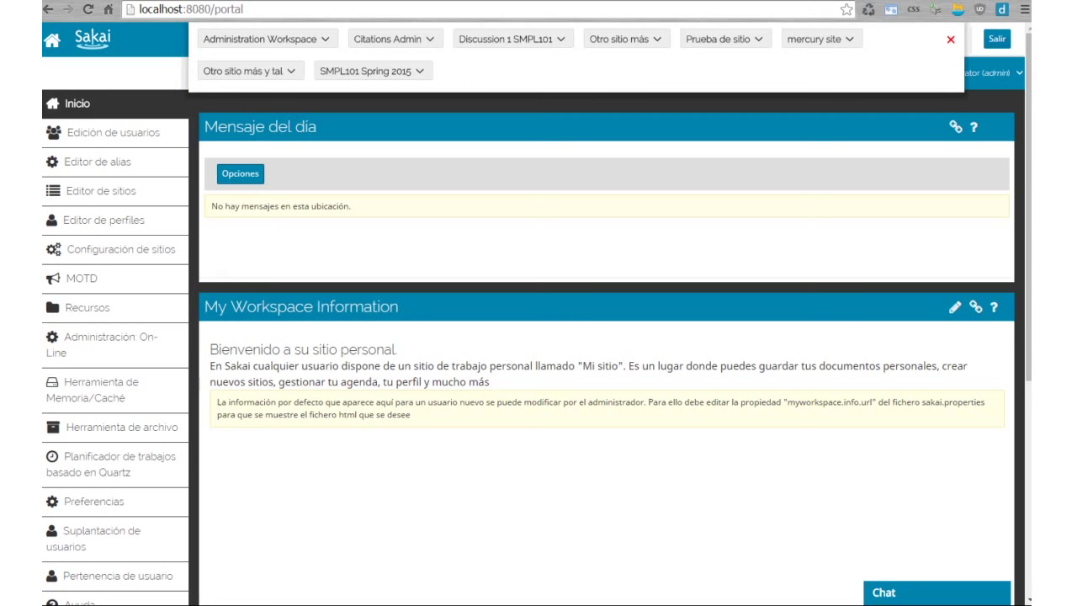
{"action": "left_click", "coordinate": [951, 40]}
{"action": "right_click", "coordinate": [807, 36]}
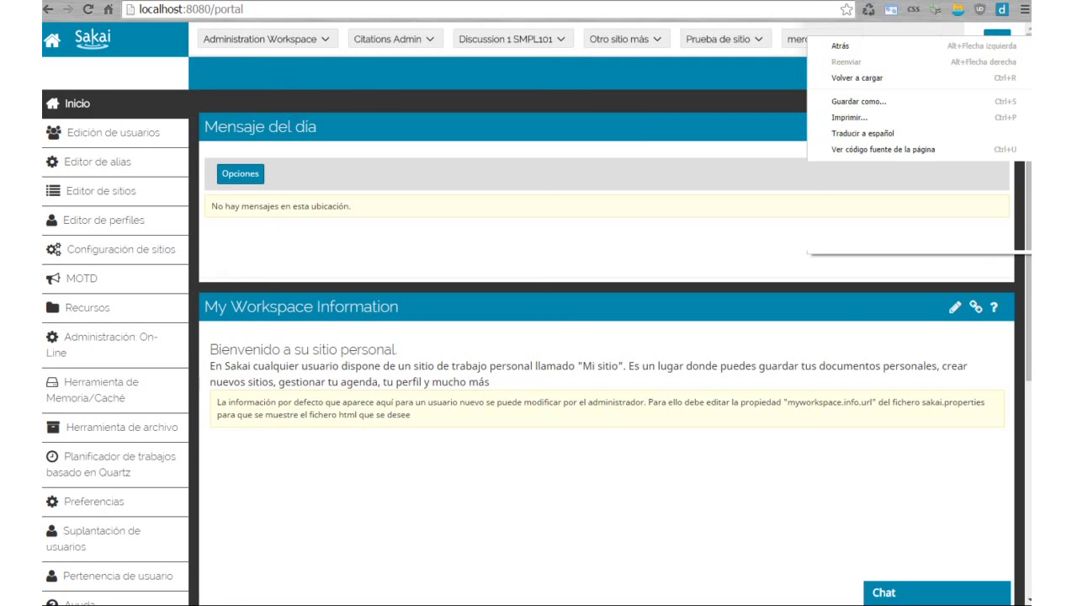
{"action": "key", "text": "Escape"}
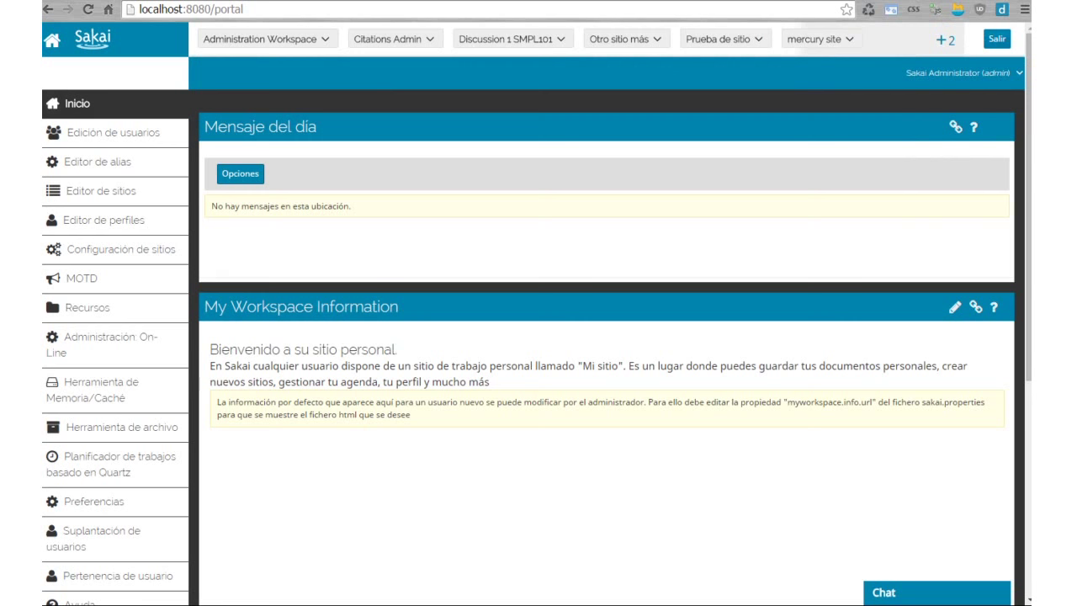
{"action": "key", "text": "F12"}
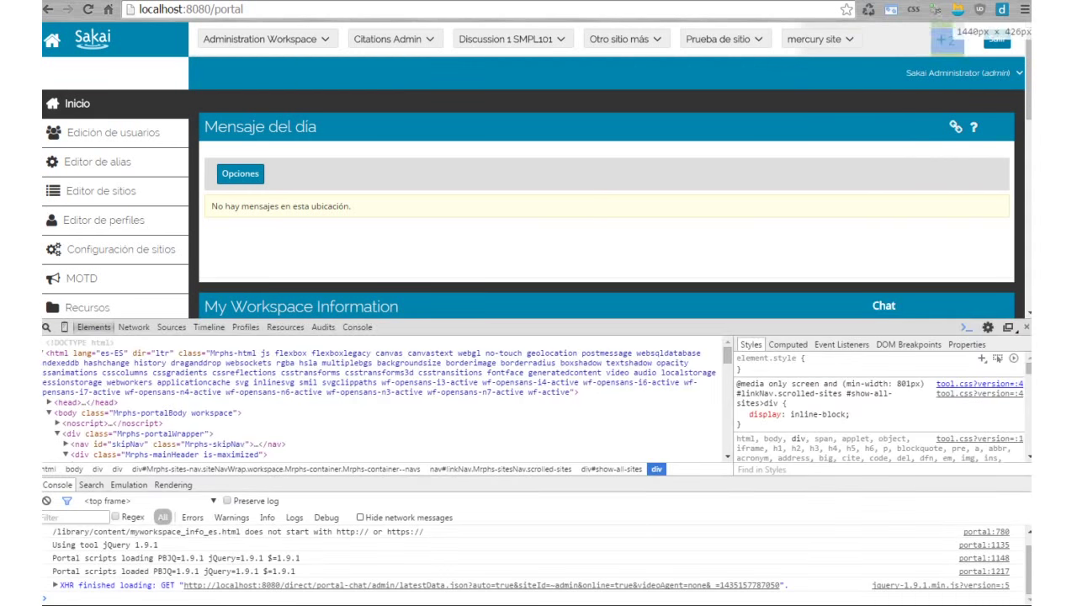
{"action": "left_click", "coordinate": [46, 326]}
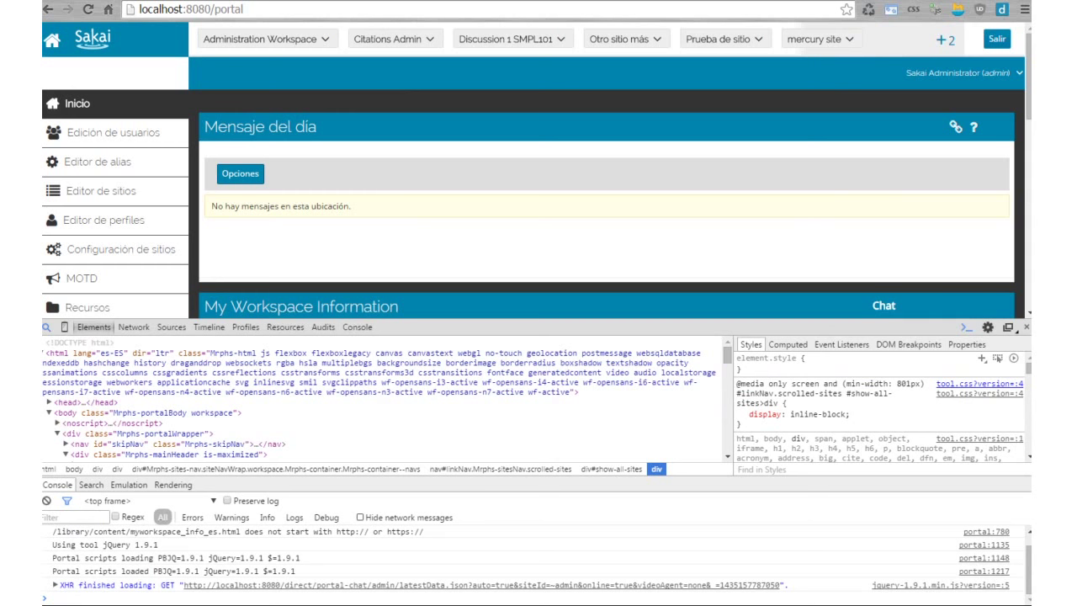
{"action": "left_click", "coordinate": [944, 39]}
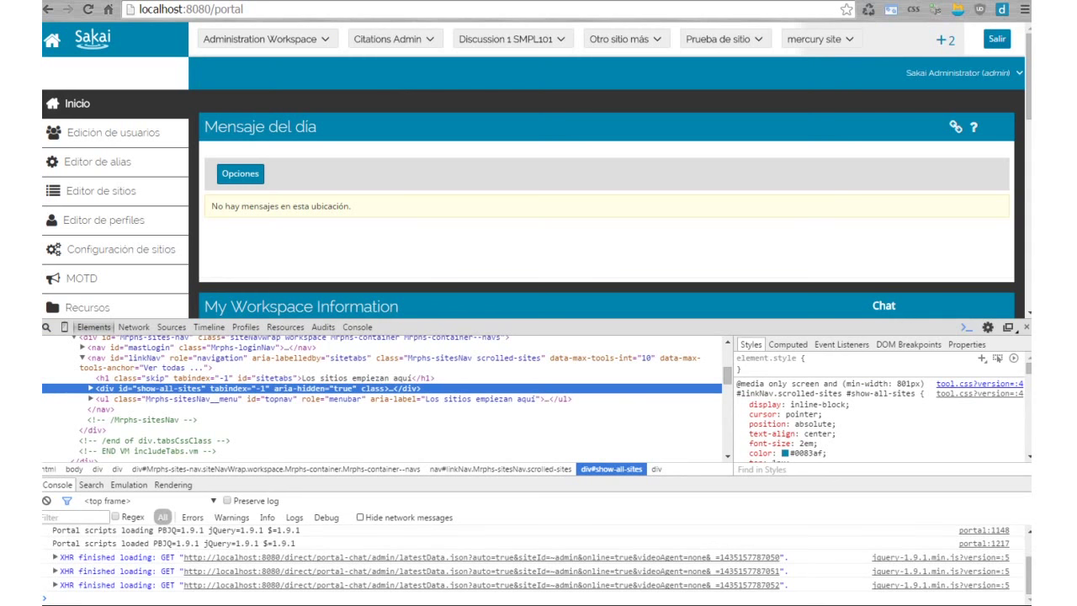
{"action": "left_click", "coordinate": [945, 39]}
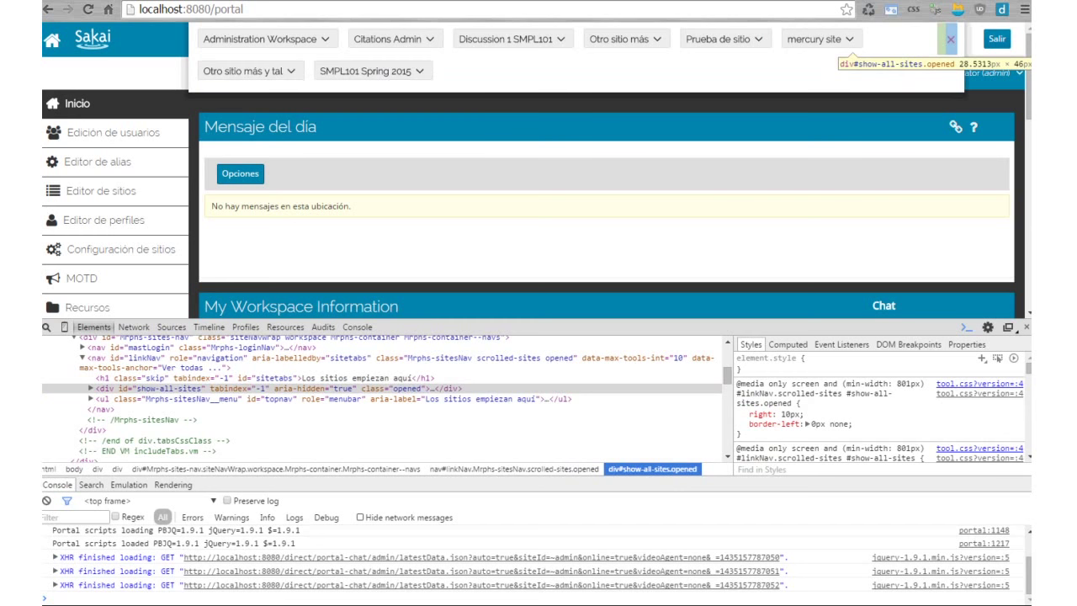
{"action": "left_click", "coordinate": [253, 389]}
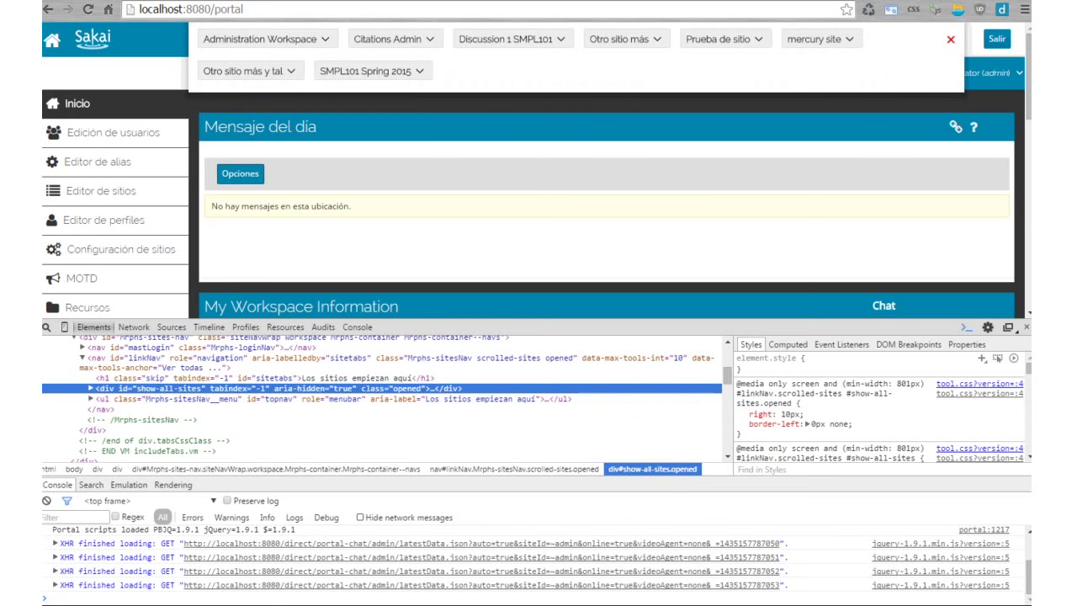
{"action": "double_click", "coordinate": [396, 388]}
{"action": "type", "text": "o"}
{"action": "key", "text": "Escape"}
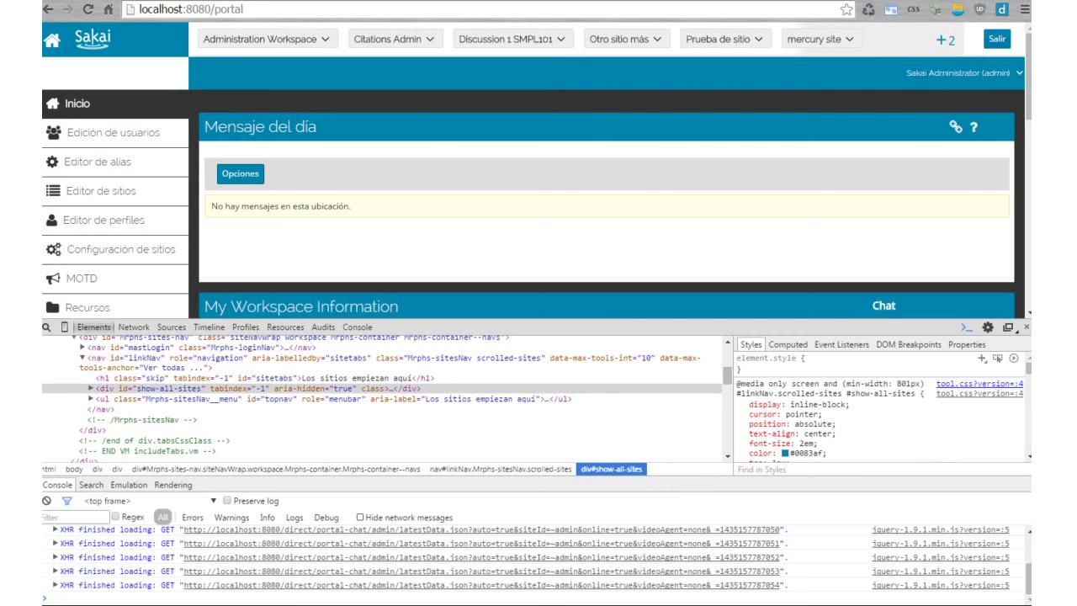
{"action": "key", "text": "F12"}
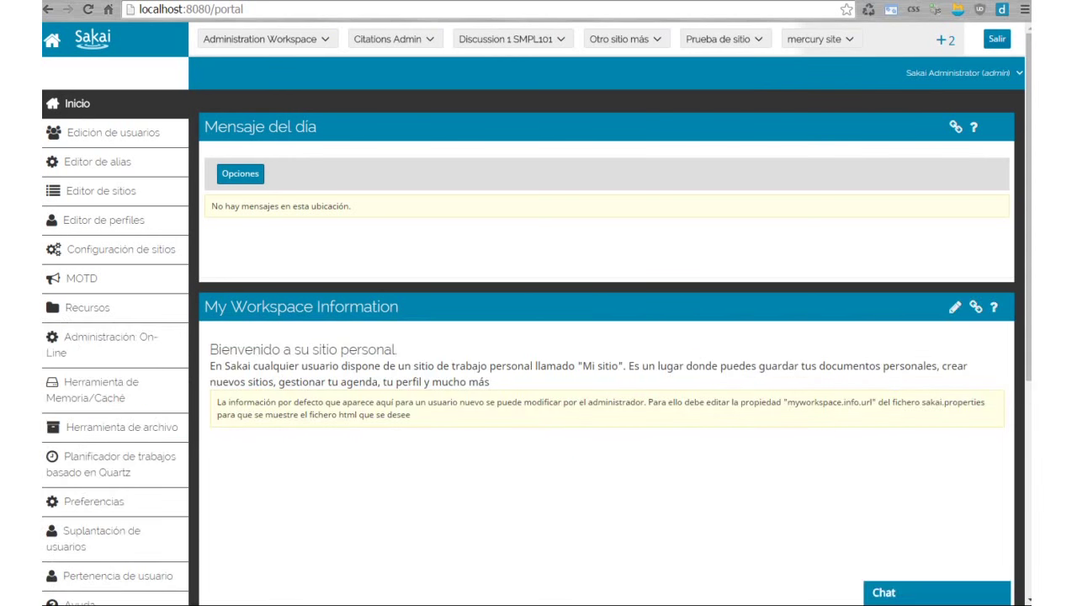
In Preferencias, move Administration Workspace out of favourites and save the tab preferences.
{"action": "left_click", "coordinate": [94, 502]}
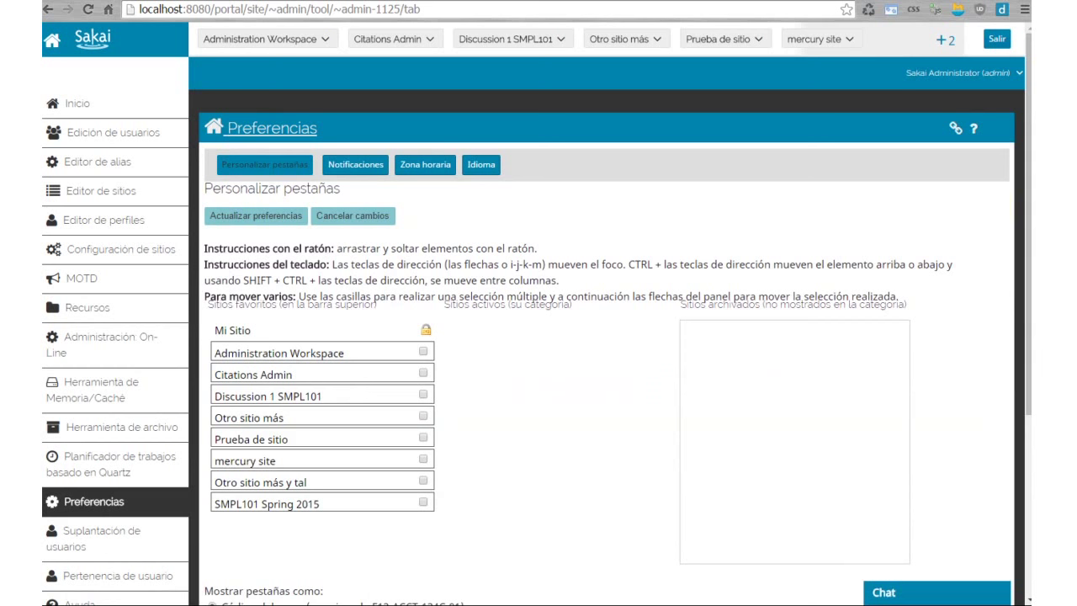
{"action": "key", "text": "ctrl+shift+Right"}
{"action": "key", "text": "ctrl+shift+Right"}
{"action": "key", "text": "ctrl+shift+Right"}
{"action": "key", "text": "ctrl+shift+Right"}
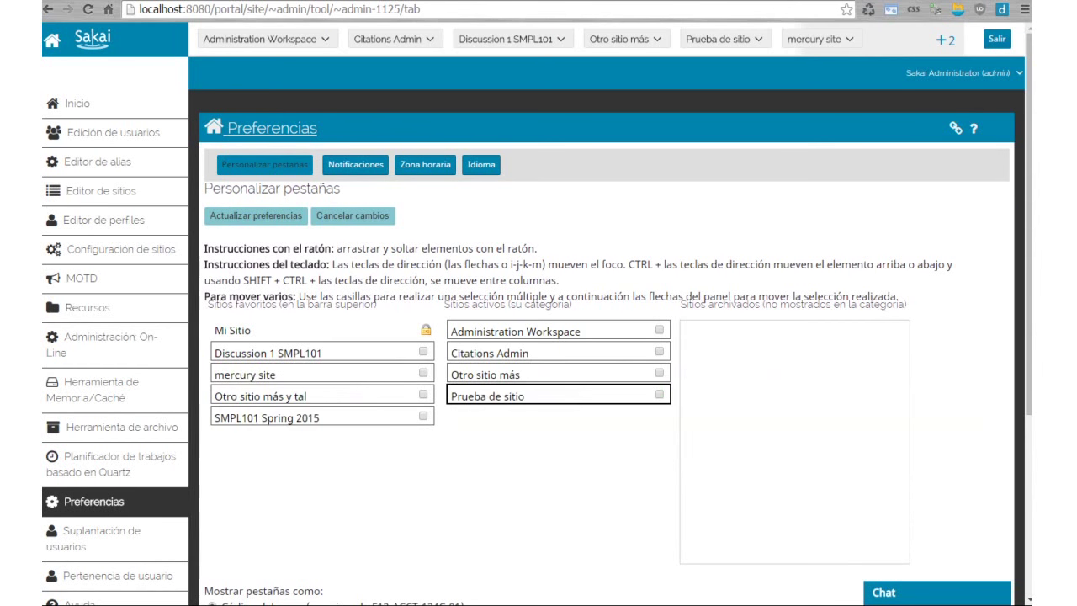
{"action": "left_click", "coordinate": [256, 215]}
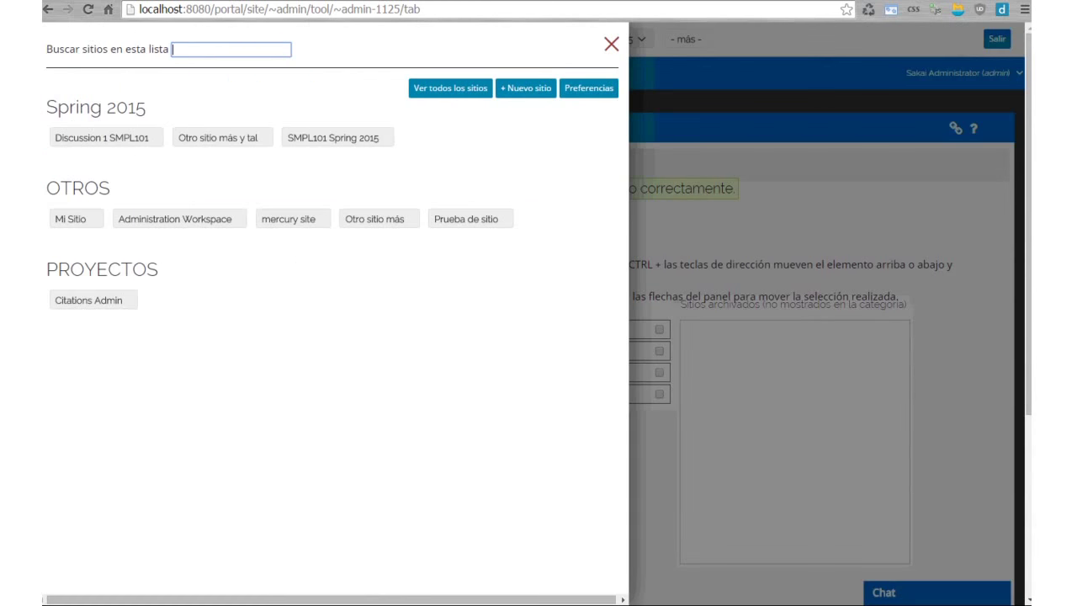
Filter the all-sites list by 'cir', clear the filter, and close the sites drawer.
{"action": "type", "text": "cir"}
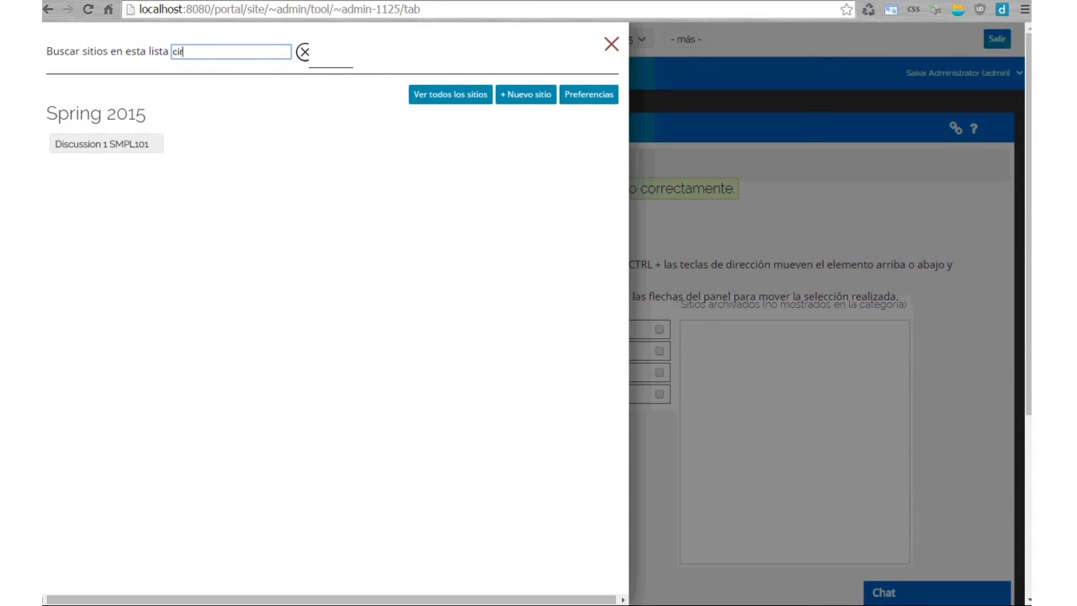
{"action": "key", "text": "BackSpace"}
{"action": "key", "text": "BackSpace"}
{"action": "key", "text": "BackSpace"}
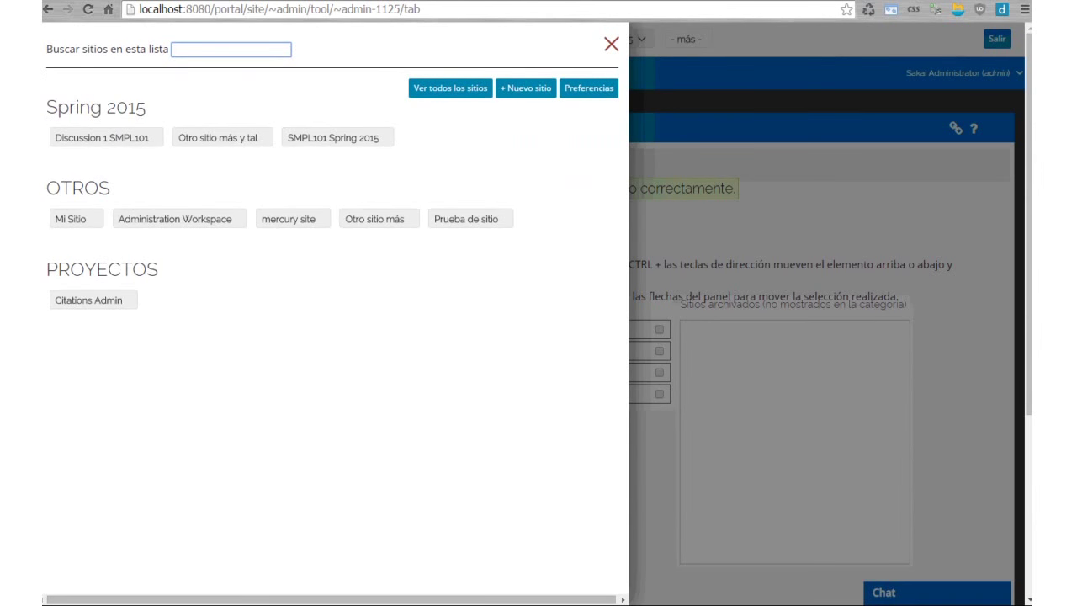
{"action": "left_click", "coordinate": [612, 43]}
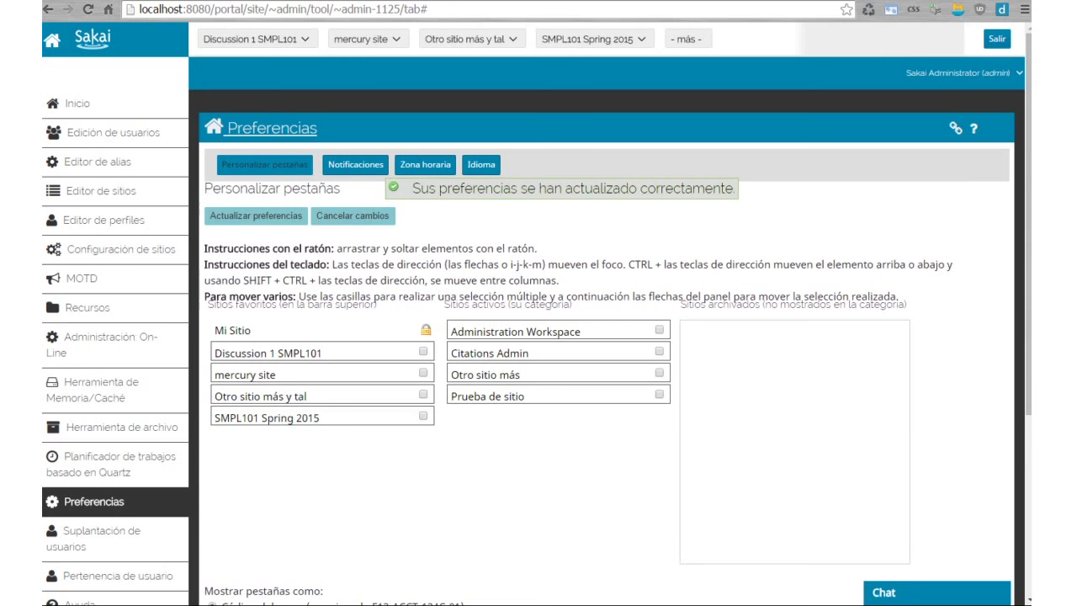
Open the Notificaciones preferences.
{"action": "left_click", "coordinate": [355, 164]}
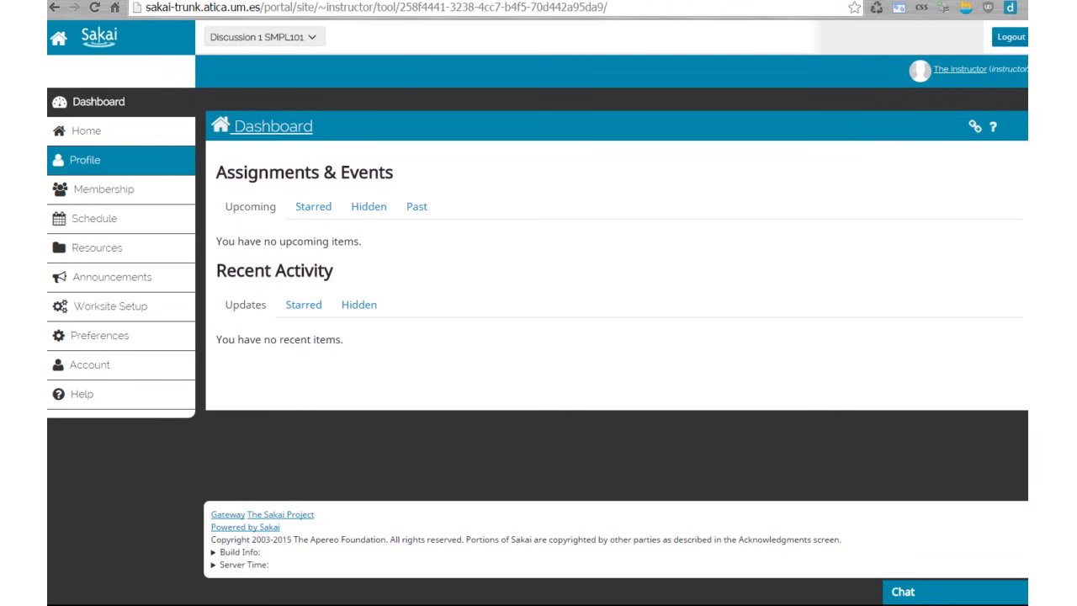
Open the instructor's Profile tool and reload it with F5 after the error.
{"action": "left_click", "coordinate": [84, 160]}
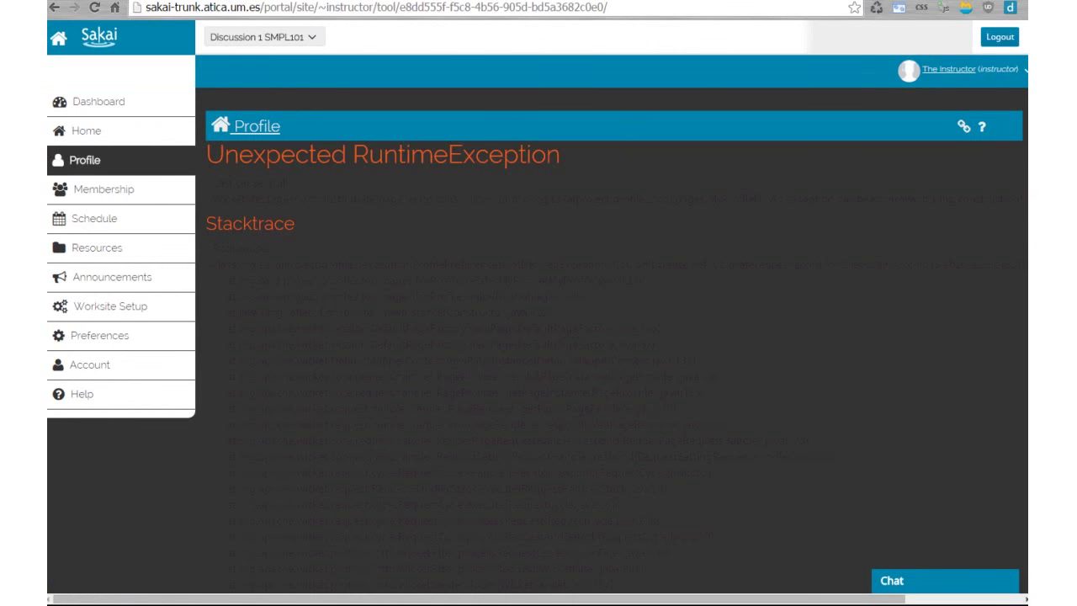
{"action": "key", "text": "F5"}
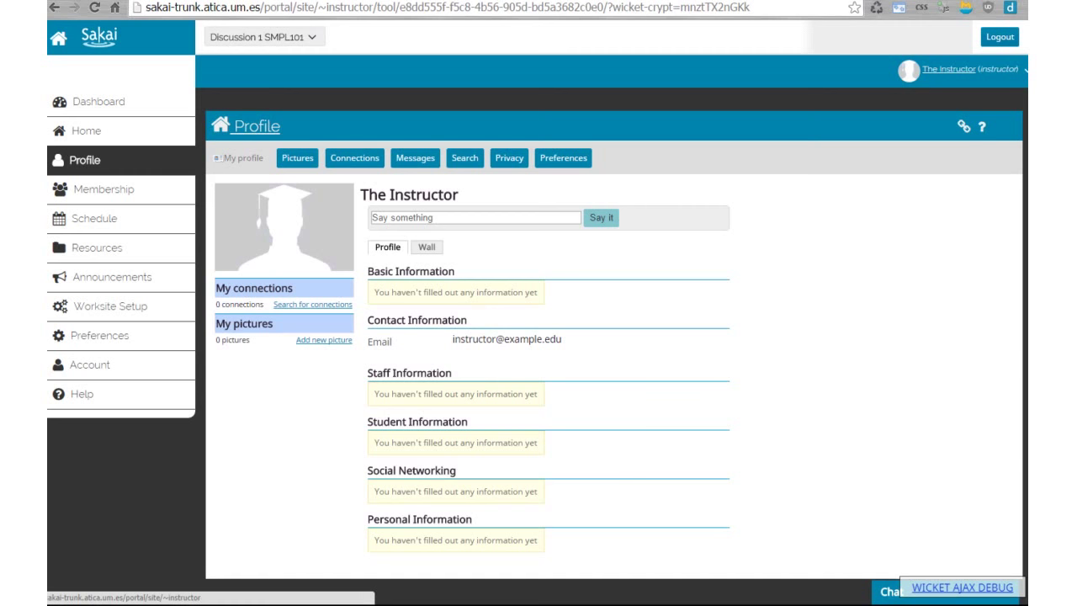
{"action": "left_click", "coordinate": [96, 101]}
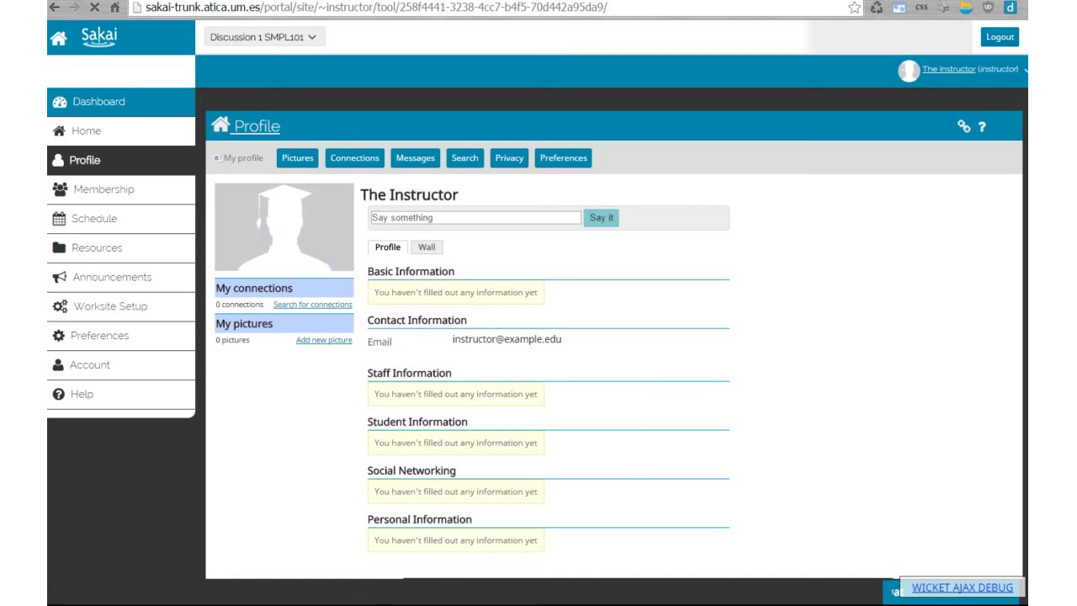
{"action": "left_click", "coordinate": [84, 160]}
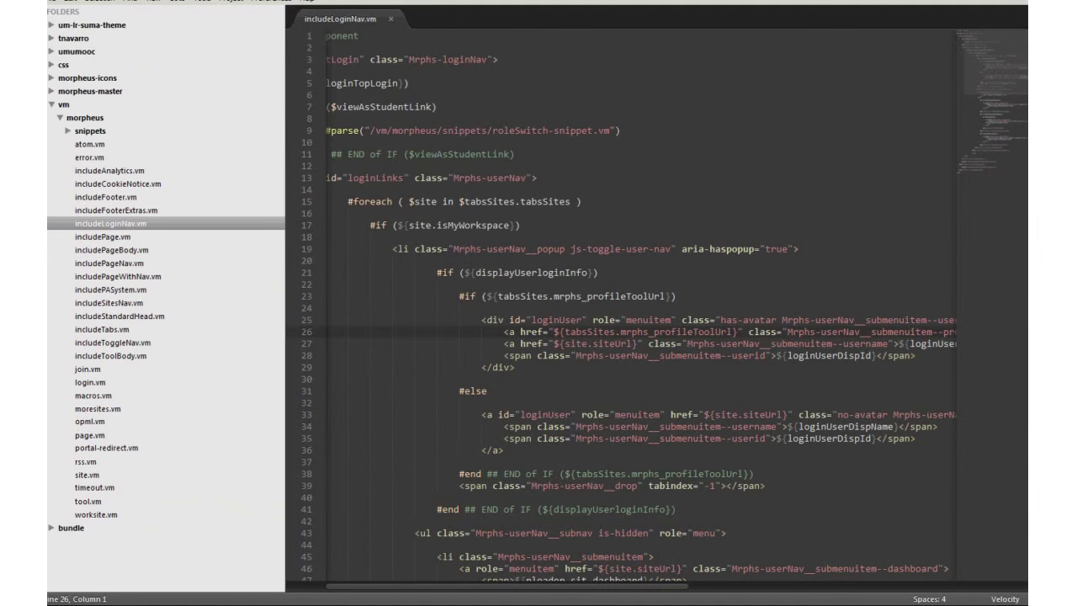
In includeLoginNav.vm, highlight mrphs_profileToolUrl, the #else branch and the fallback loginUser lines.
{"action": "double_click", "coordinate": [589, 296]}
{"action": "scroll", "coordinate": [640, 320], "scroll_direction": "down", "scroll_amount": 2}
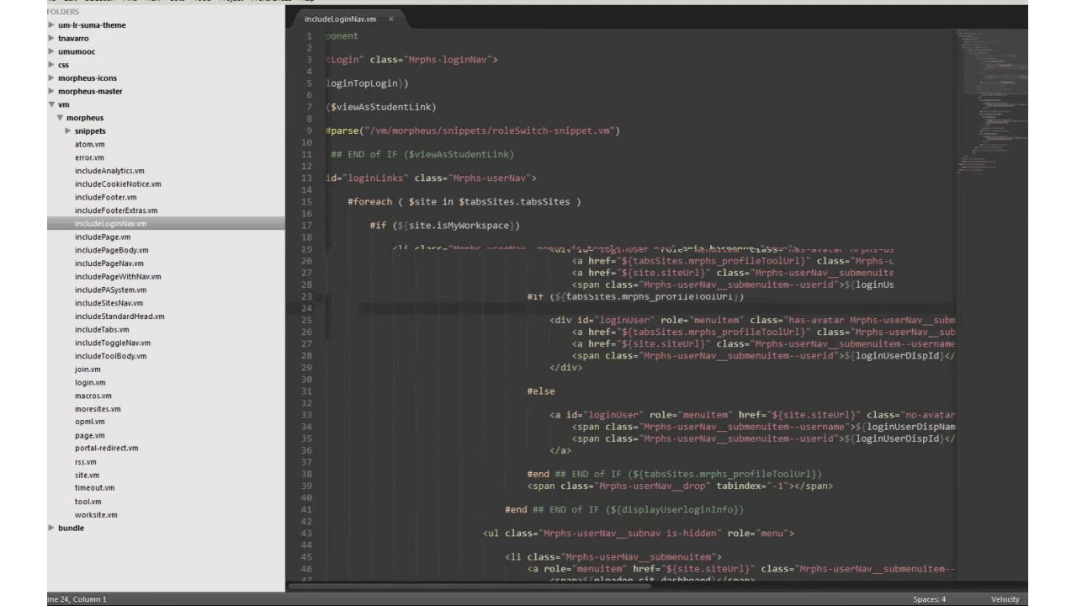
{"action": "double_click", "coordinate": [542, 320]}
{"action": "left_click_drag", "start_coordinate": [329, 332], "coordinate": [326, 390]}
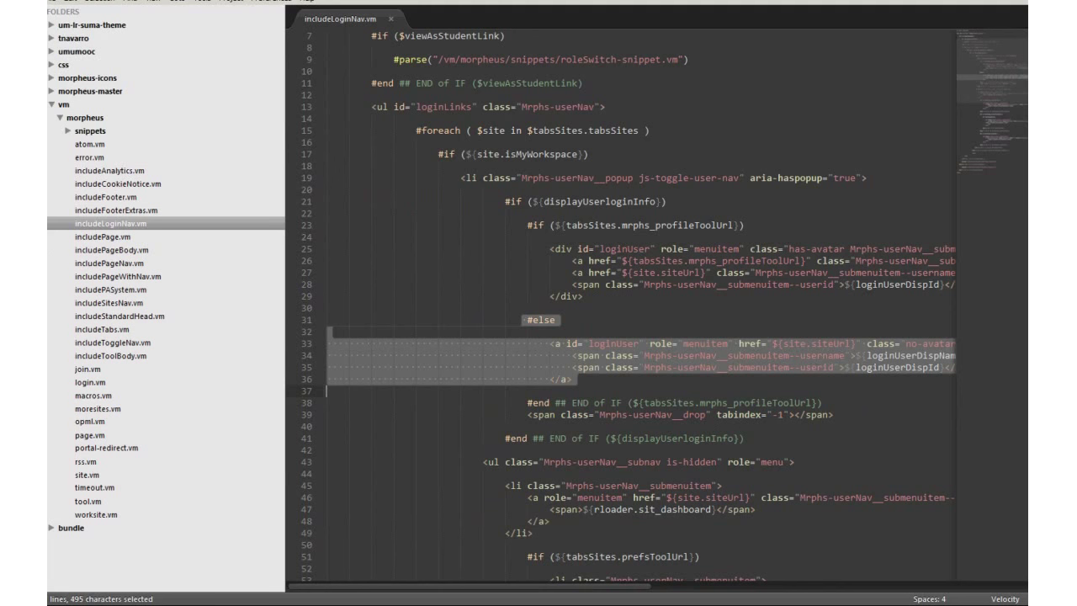
{"action": "left_click", "coordinate": [530, 320]}
{"action": "left_click_drag", "start_coordinate": [328, 349], "coordinate": [573, 379]}
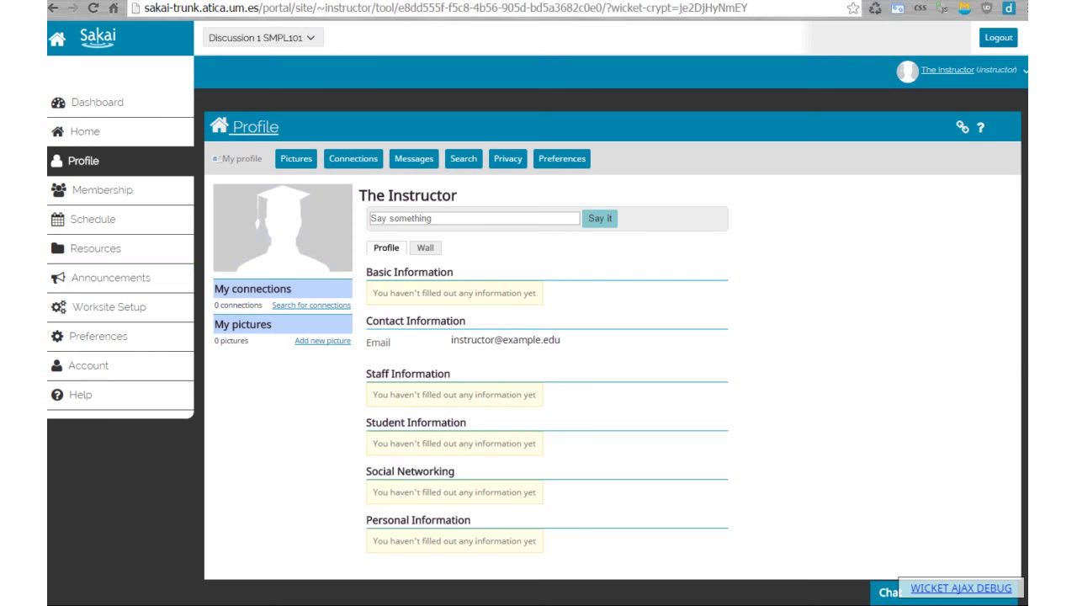
Paste the Dropbox screenshot link into the empty address bar, then open a fresh tab.
{"action": "right_click", "coordinate": [470, 9]}
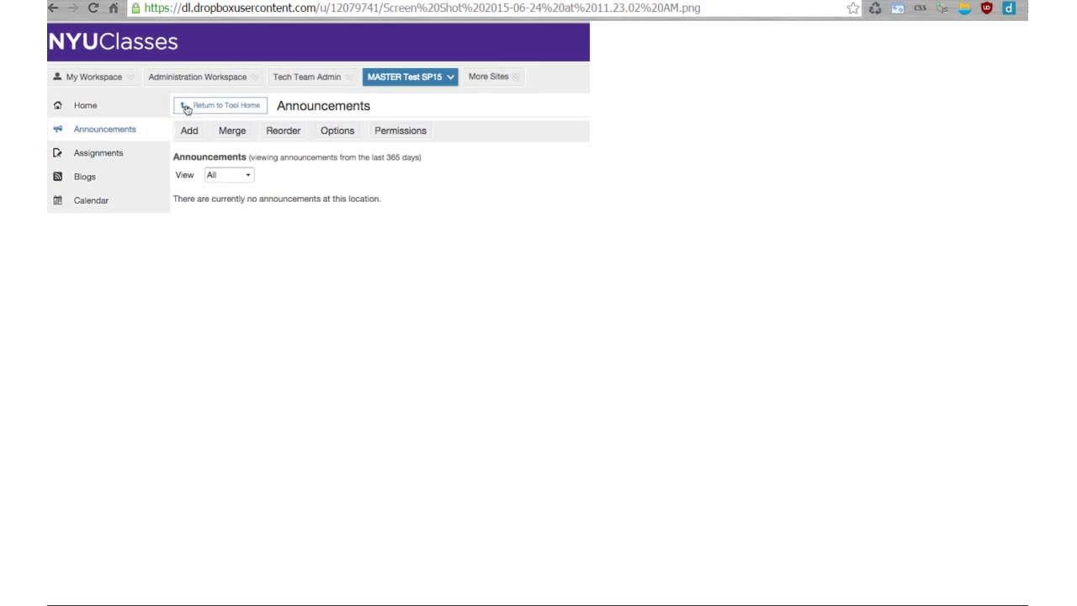
{"action": "key", "text": "ctrl+t"}
Load the NYU Classes screenshot link, then compare it against the Font Awesome fa-level-up tab.
{"action": "right_click", "coordinate": [582, 10]}
{"action": "left_click", "coordinate": [625, 87]}
{"action": "key", "text": "ctrl+w"}
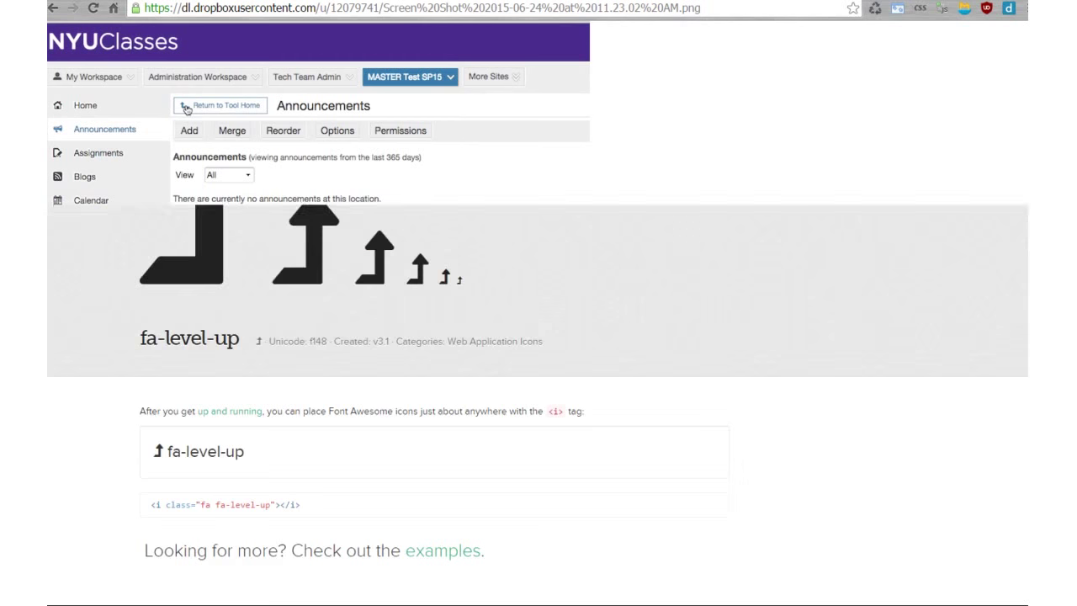
{"action": "key", "text": "ctrl+tab"}
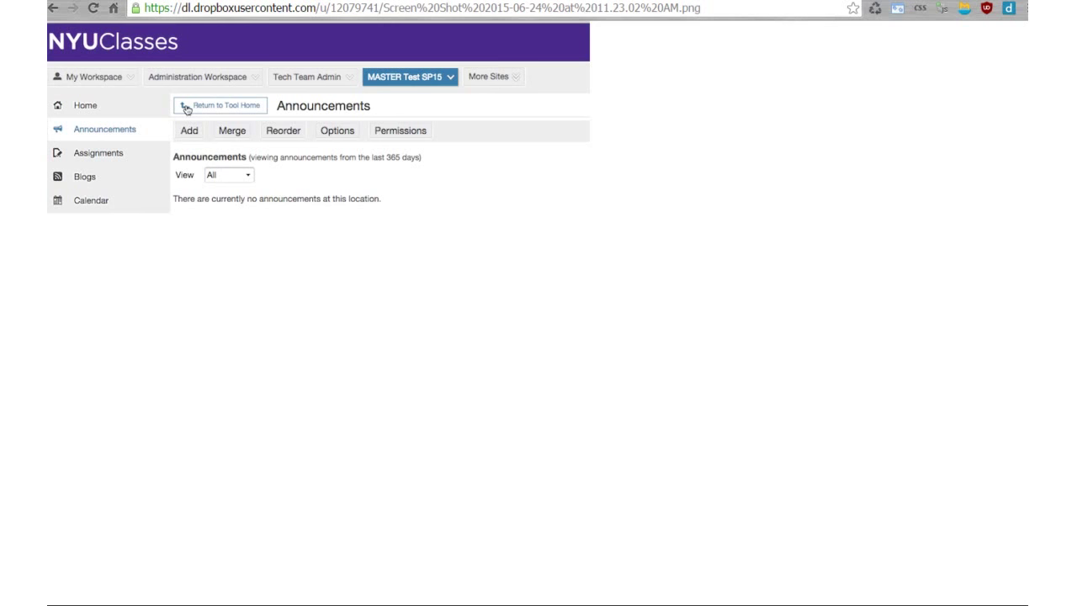
Paste the Font Awesome fa-level-up page link (Unicode f148) into a new tab and load it.
{"action": "key", "text": "ctrl+t"}
{"action": "right_click", "coordinate": [613, 10]}
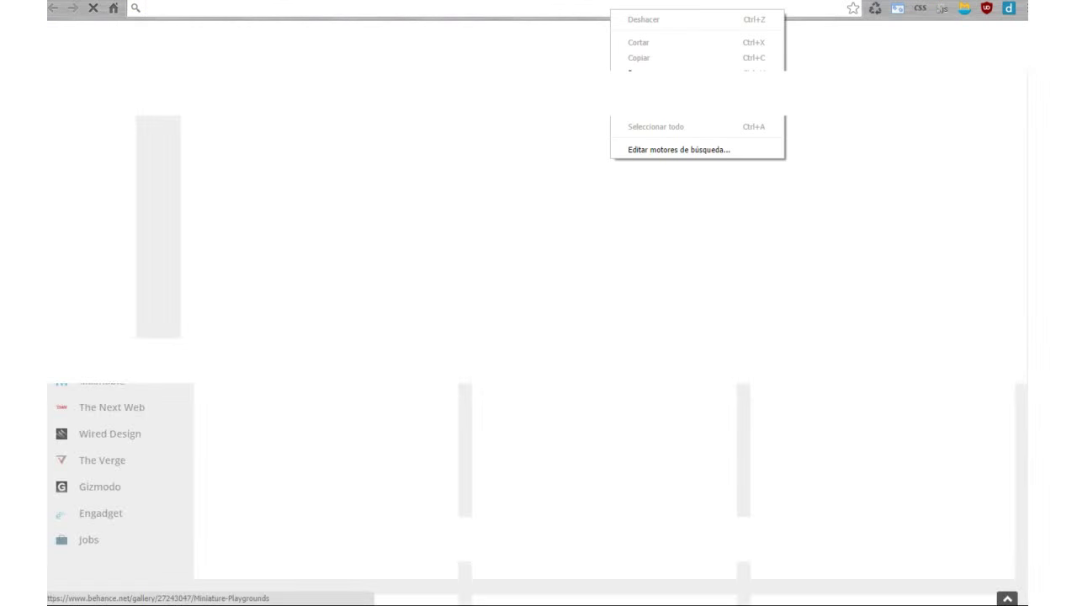
{"action": "left_click", "coordinate": [665, 89]}
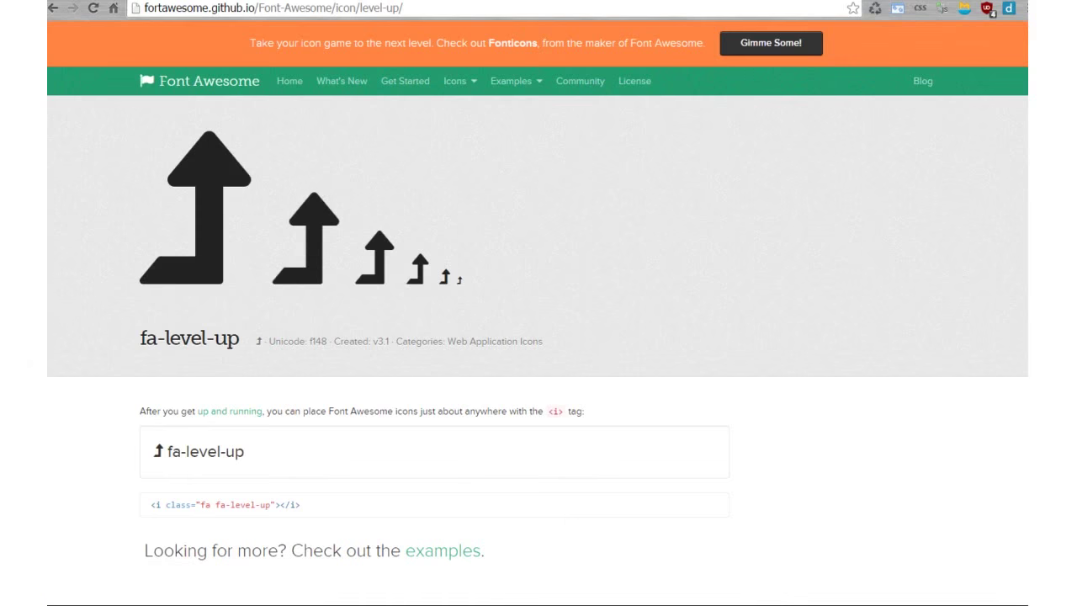
{"action": "scroll", "coordinate": [539, 337], "scroll_direction": "down", "scroll_amount": 1}
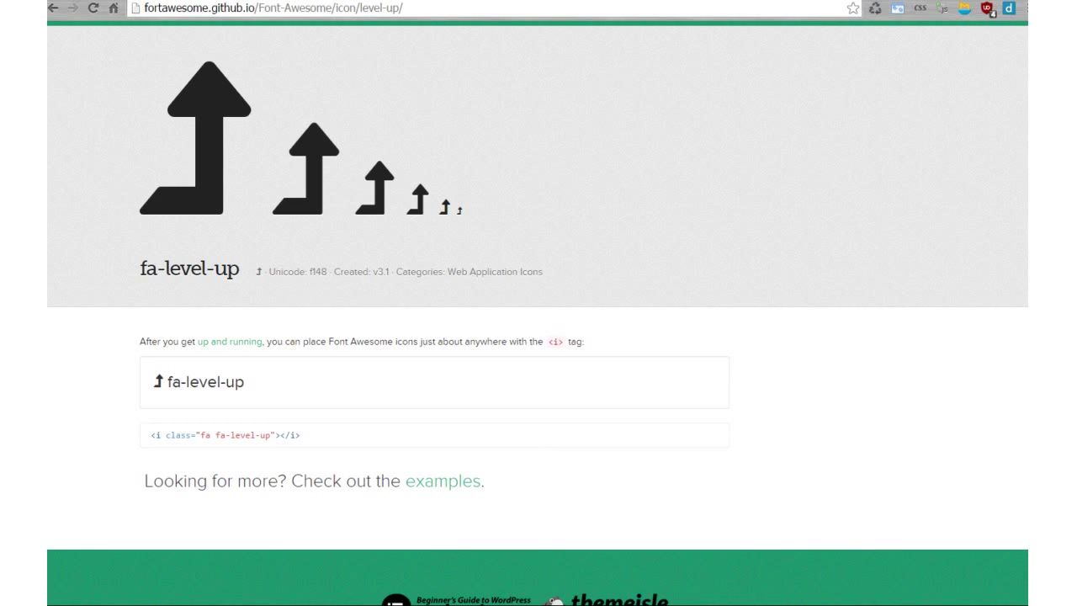
Load fortawesome.github.io/Font-Awesome/icon/level-up/ in another new tab.
{"action": "key", "text": "ctrl+t"}
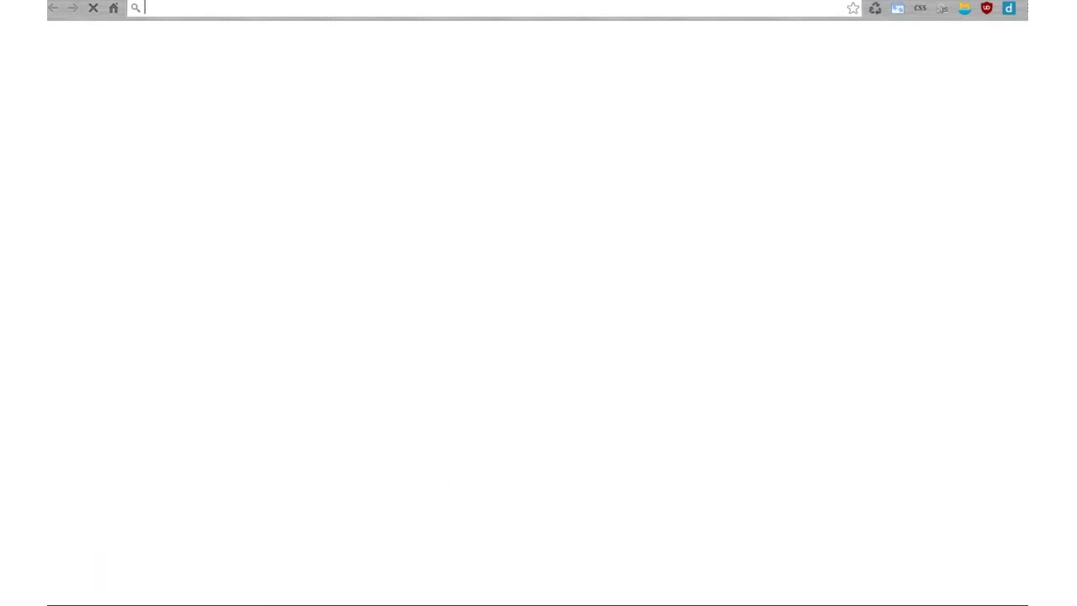
{"action": "right_click", "coordinate": [716, 11]}
{"action": "left_click", "coordinate": [732, 68]}
{"action": "key", "text": "Return"}
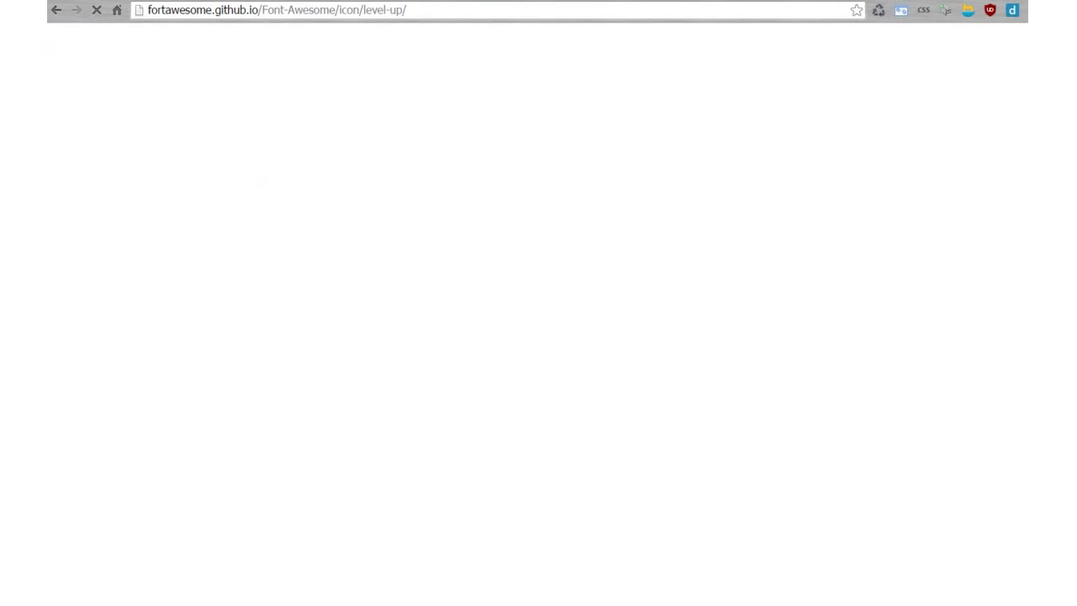
Go back to the Dropbox-hosted MASTER Test SP15 Announcements screenshot.
{"action": "key", "text": "alt+Left"}
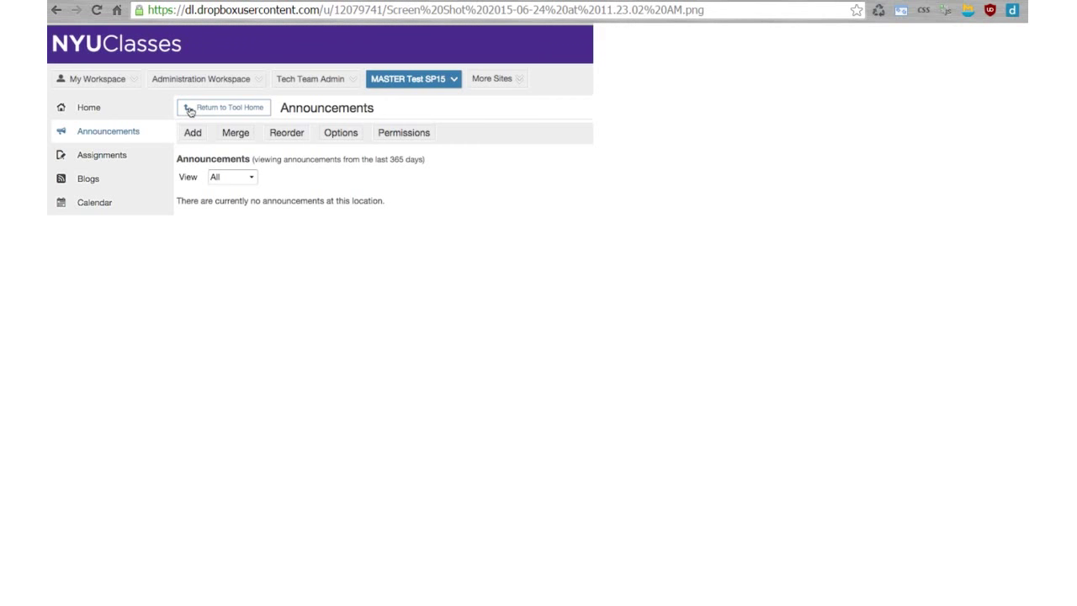